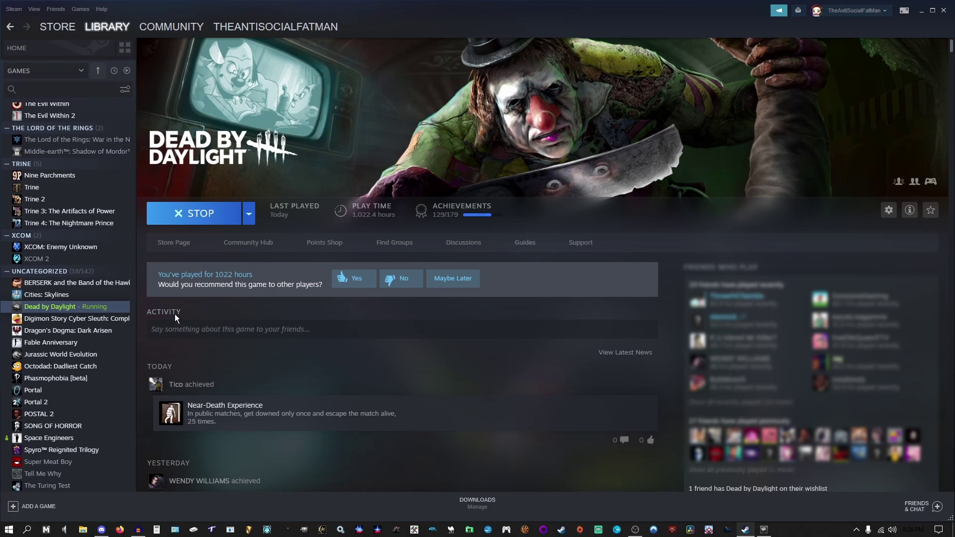
Enter "-dx12 -fullscreen" as Dead by Daylight's launch options in its Steam properties
{"action": "right_click", "coordinate": [102, 307]}
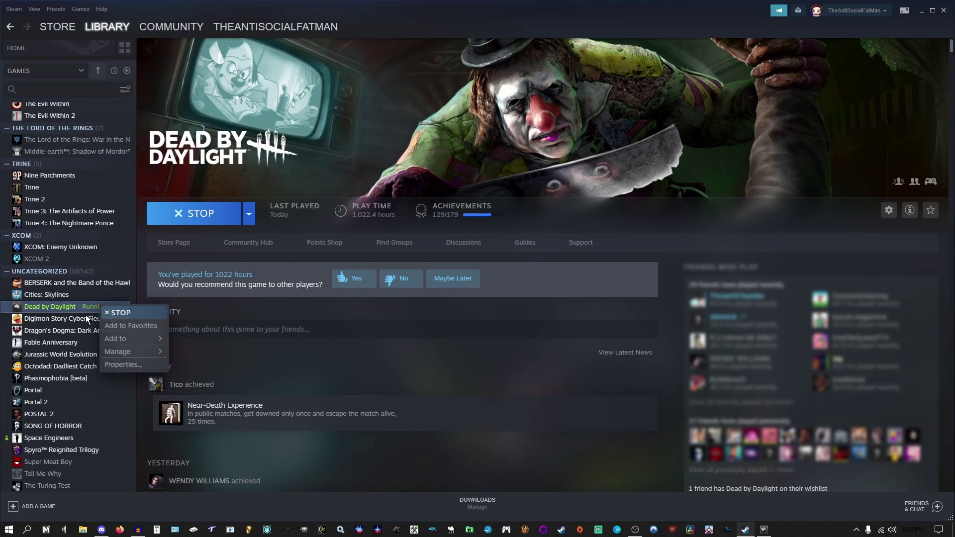
{"action": "left_click", "coordinate": [119, 365]}
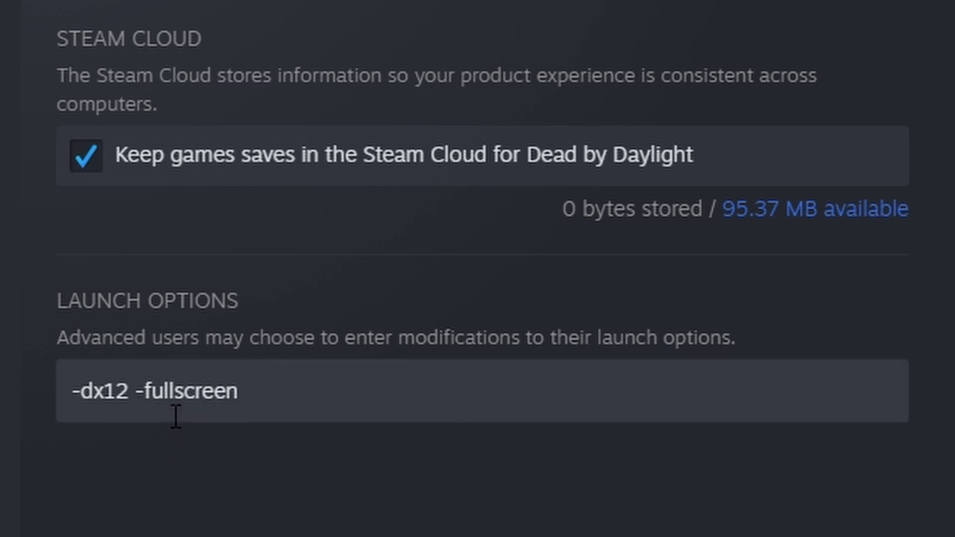
{"action": "key", "text": "ctrl+a"}
{"action": "left_click", "coordinate": [308, 391]}
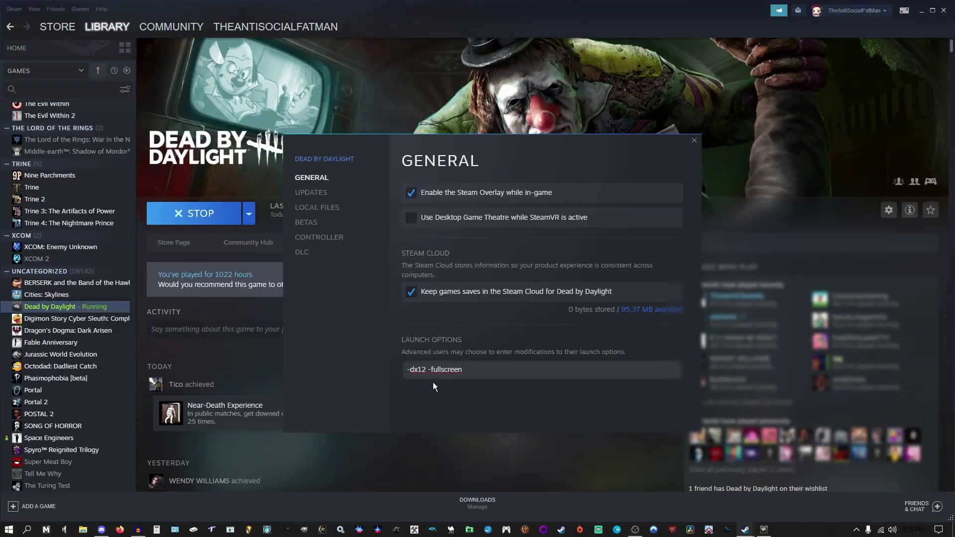
Close the properties window and open the AppData Roaming folder via a %appdata% search
{"action": "left_click", "coordinate": [705, 299]}
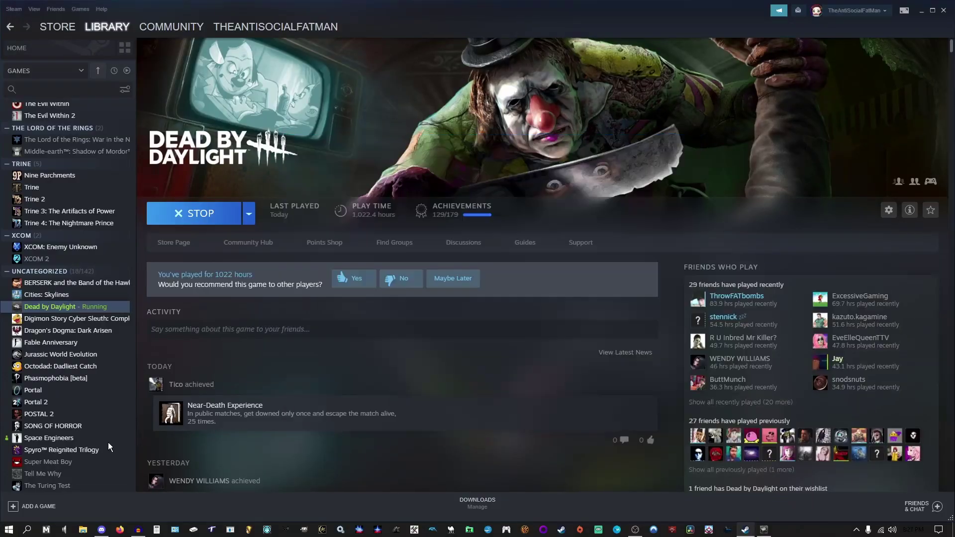
{"action": "left_click", "coordinate": [28, 530]}
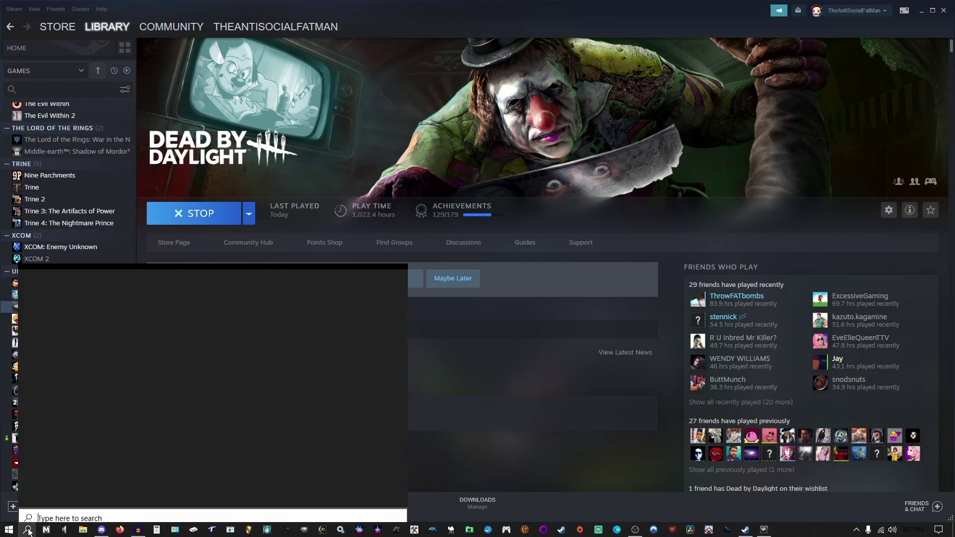
{"action": "type", "text": "%"}
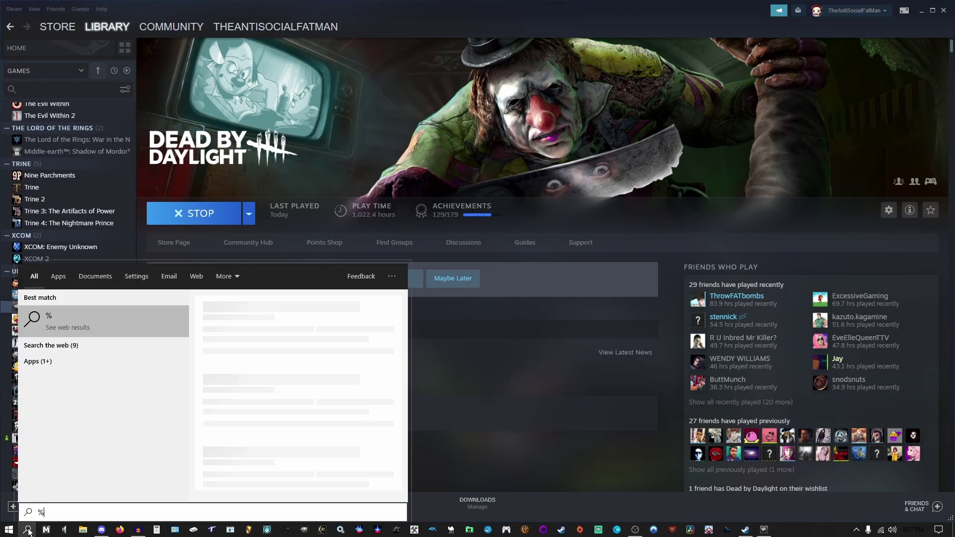
{"action": "type", "text": "appdaat"}
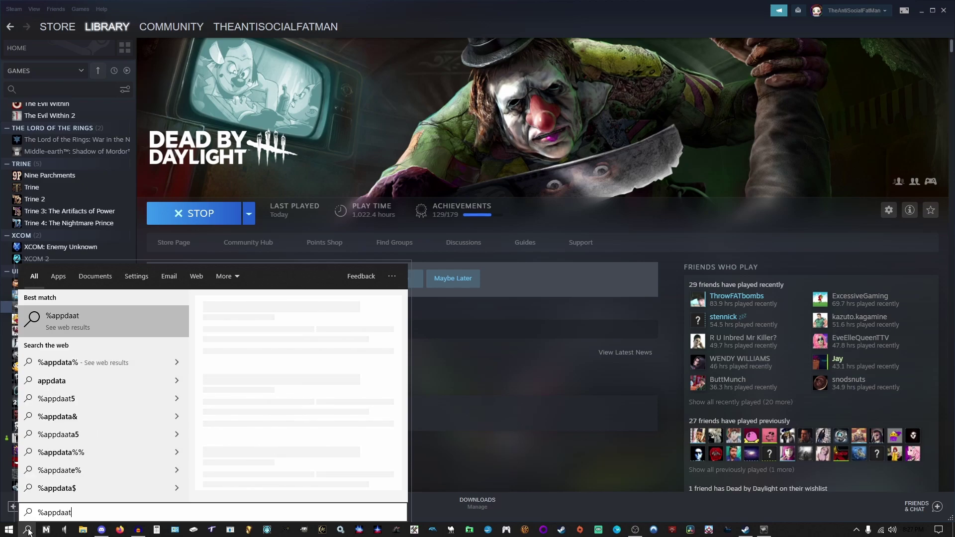
{"action": "key", "text": "BackSpace"}
{"action": "key", "text": "BackSpace"}
{"action": "type", "text": "ta"}
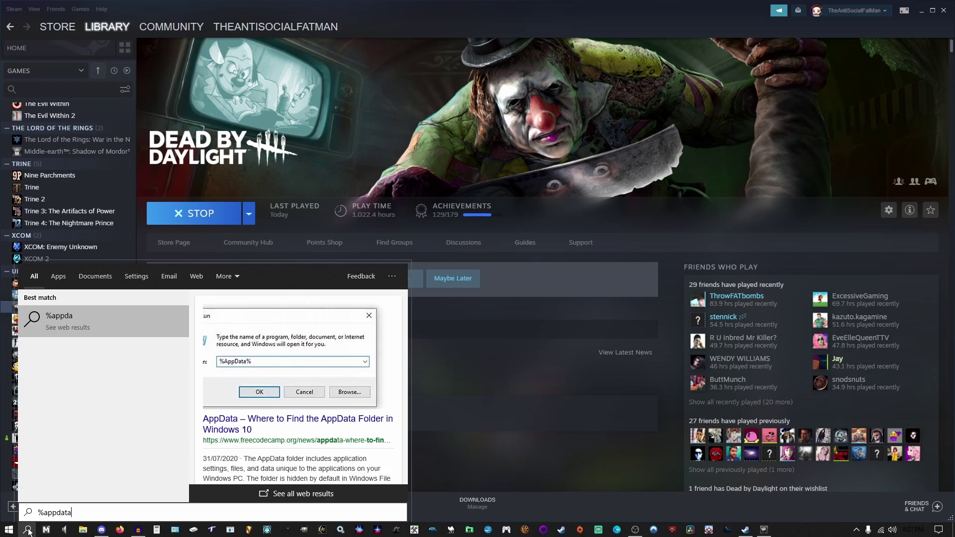
{"action": "type", "text": "%"}
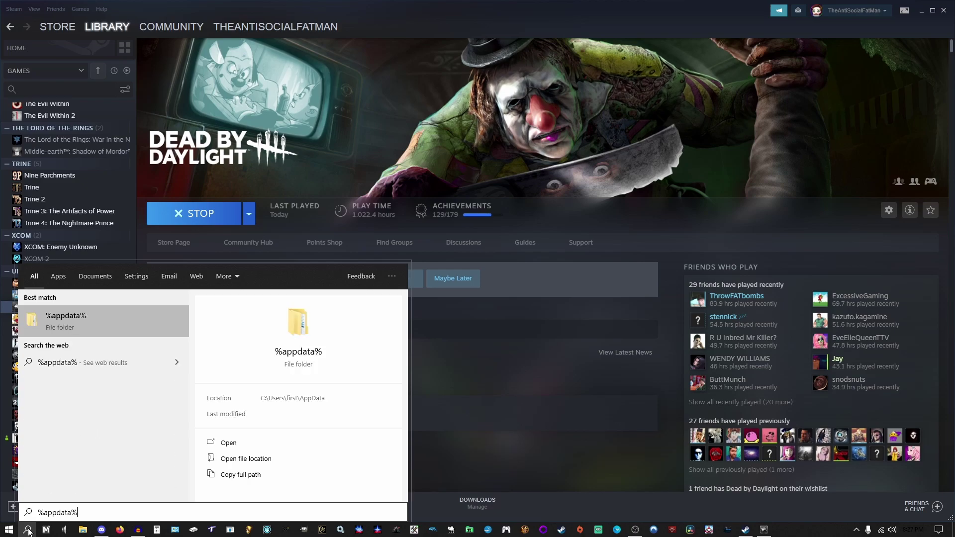
{"action": "key", "text": "Return"}
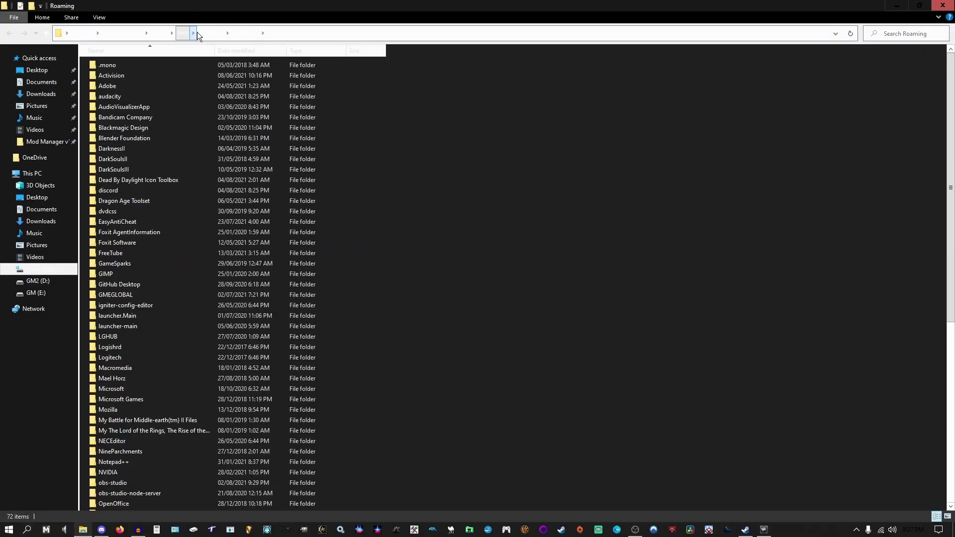
Navigate from AppData into Local > DeadByDaylight > Saved > Config
{"action": "left_click", "coordinate": [202, 35]}
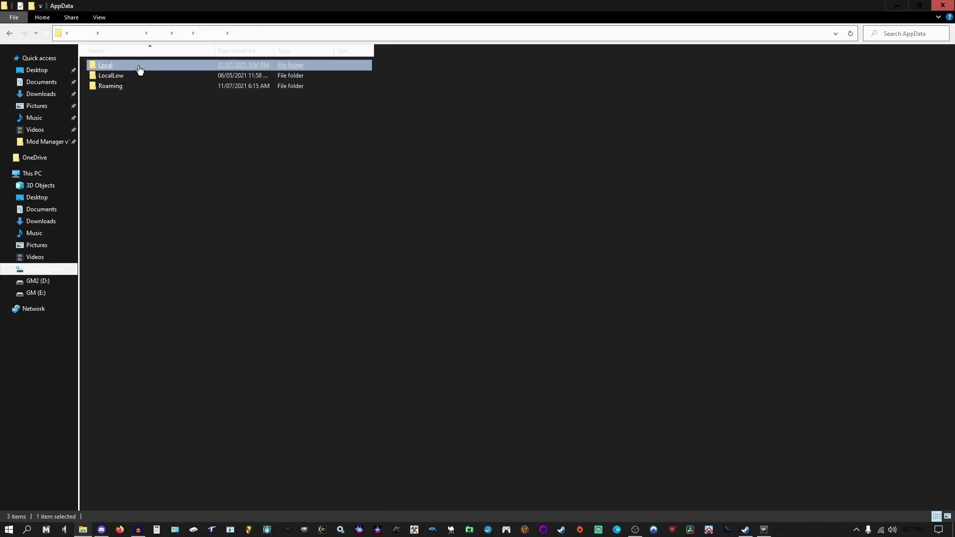
{"action": "double_click", "coordinate": [139, 68]}
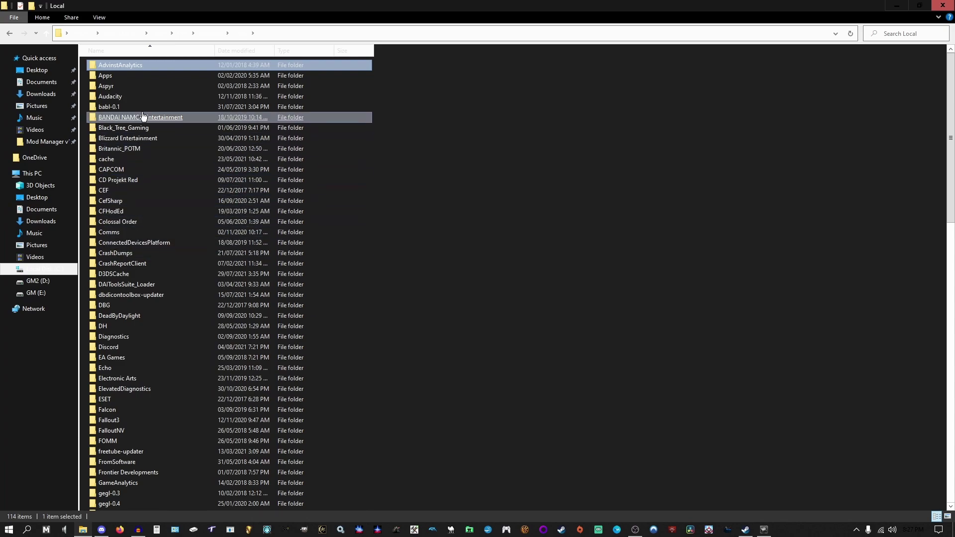
{"action": "left_click", "coordinate": [168, 118]}
{"action": "double_click", "coordinate": [119, 316]}
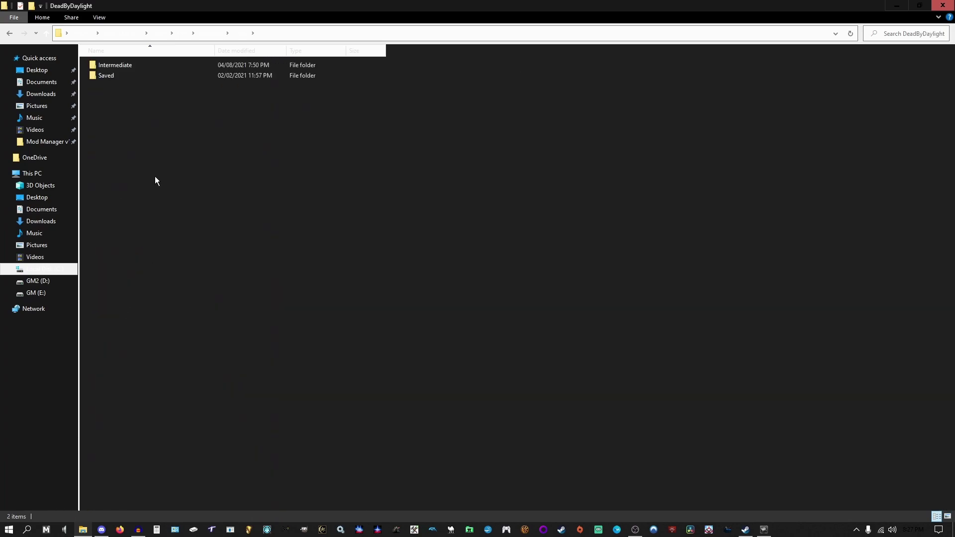
{"action": "double_click", "coordinate": [119, 78]}
{"action": "double_click", "coordinate": [124, 67]}
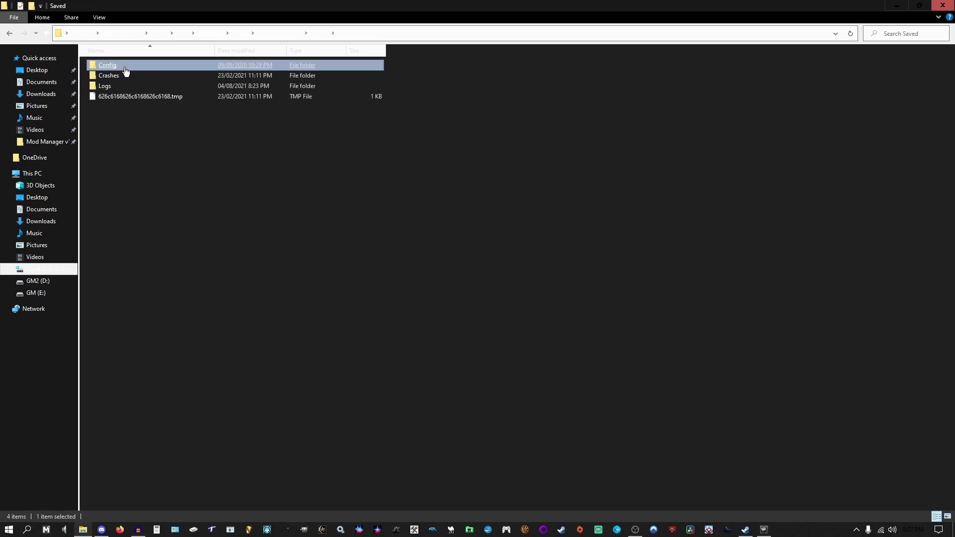
Enter the WindowsNoEditor folder and bring up file options for GameUserSettings.ini
{"action": "left_click", "coordinate": [126, 76]}
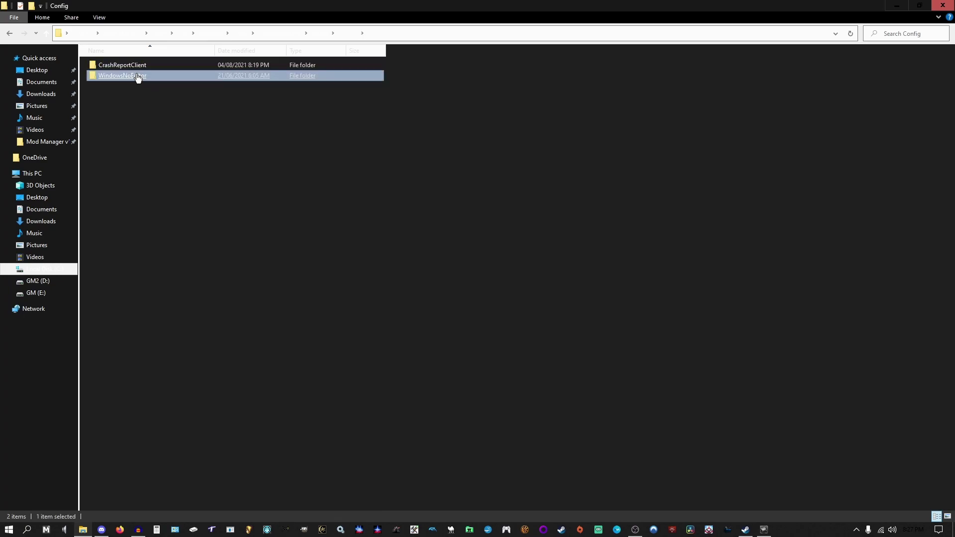
{"action": "double_click", "coordinate": [156, 78]}
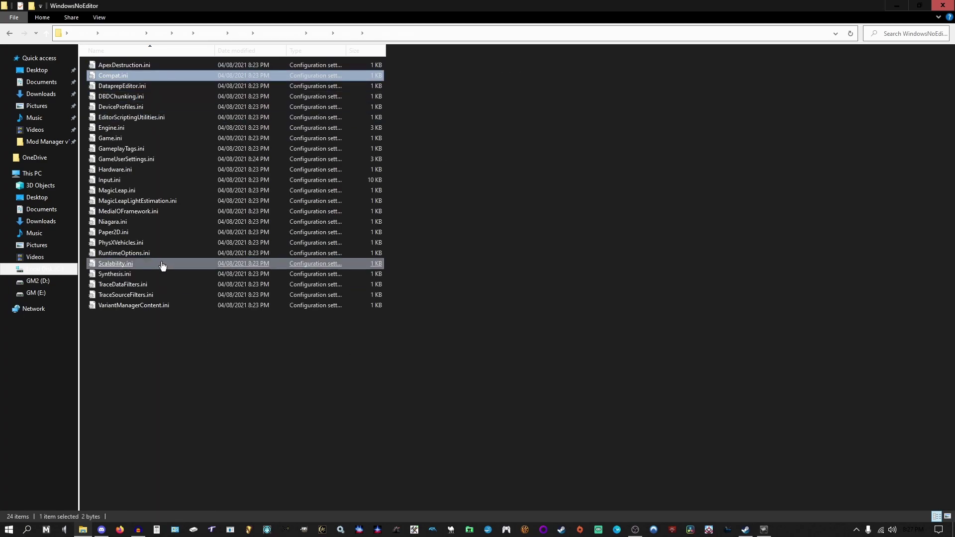
{"action": "left_click", "coordinate": [138, 161]}
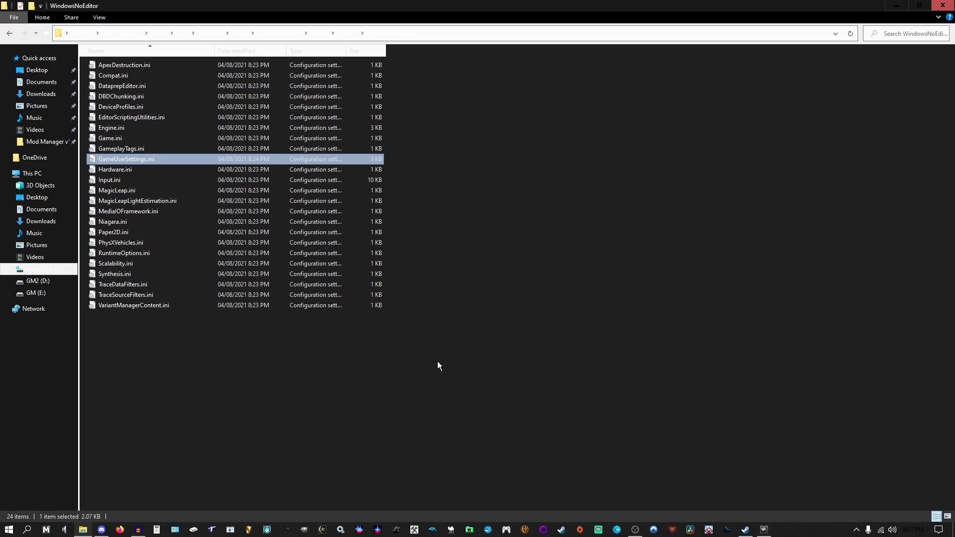
{"action": "right_click", "coordinate": [191, 161]}
Edit GameUserSettings.ini in Notepad++ so FrameRateLimit reads 120.000000
{"action": "left_click", "coordinate": [235, 219]}
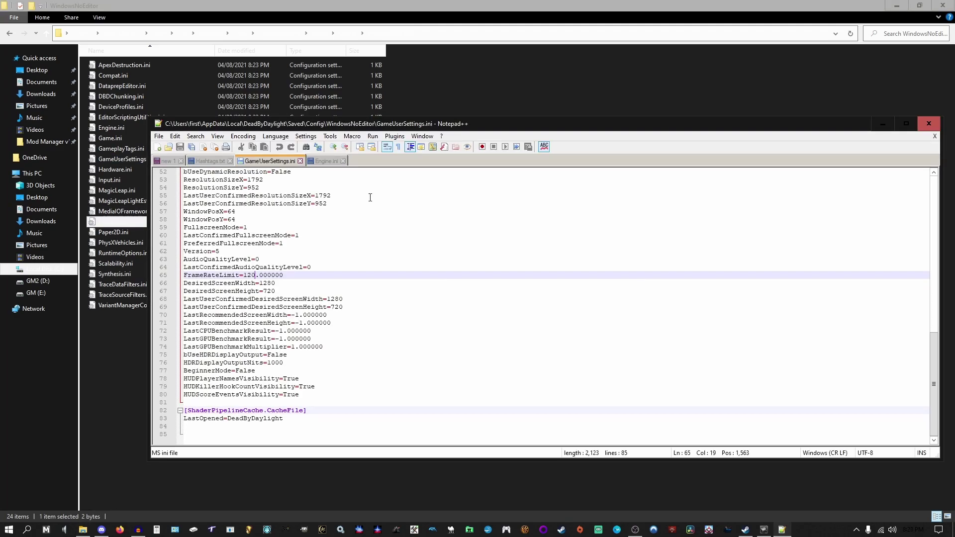
{"action": "scroll", "coordinate": [303, 250], "scroll_direction": "up", "scroll_amount": 15}
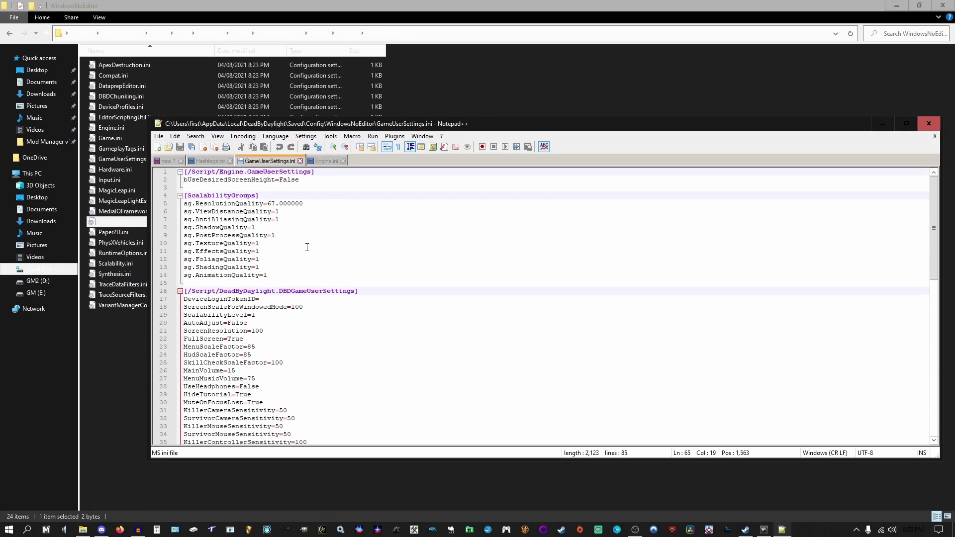
{"action": "scroll", "coordinate": [306, 226], "scroll_direction": "down", "scroll_amount": 10}
{"action": "scroll", "coordinate": [316, 219], "scroll_direction": "down", "scroll_amount": 7}
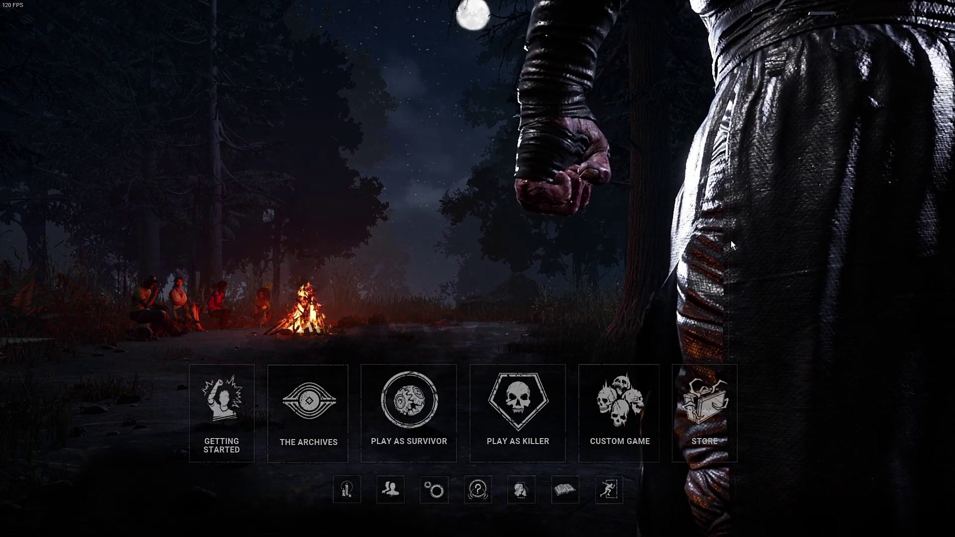
Check the graphics settings show Medium quality with fullscreen on, then return to the main menu
{"action": "left_click", "coordinate": [434, 489]}
{"action": "left_click", "coordinate": [274, 34]}
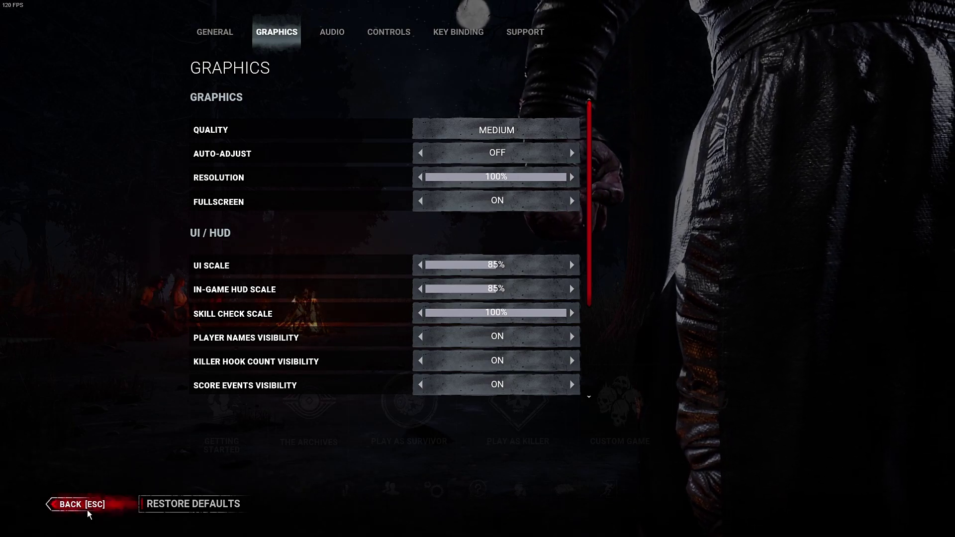
{"action": "left_click", "coordinate": [83, 508]}
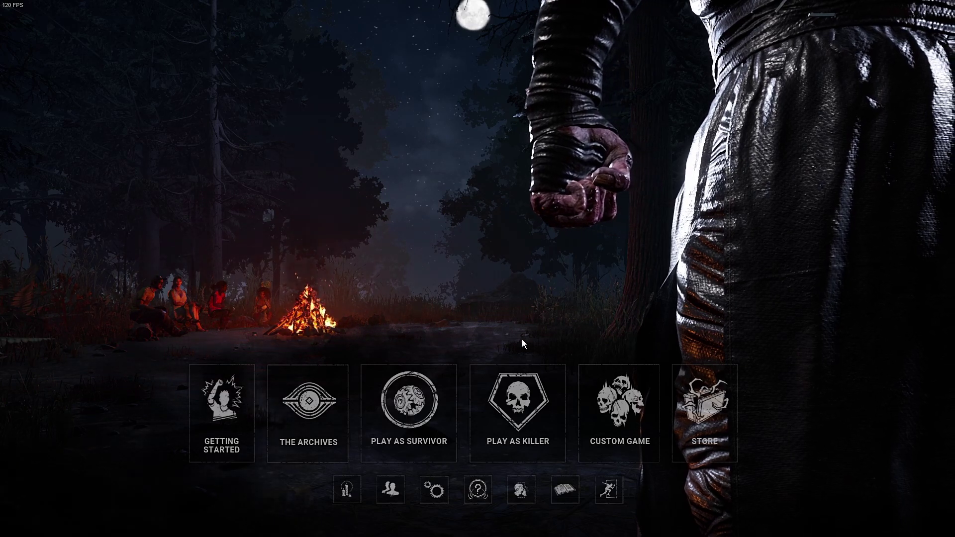
View The Nemesis in the killer lobby from the side, then go to the tutorials screen
{"action": "left_click", "coordinate": [518, 411]}
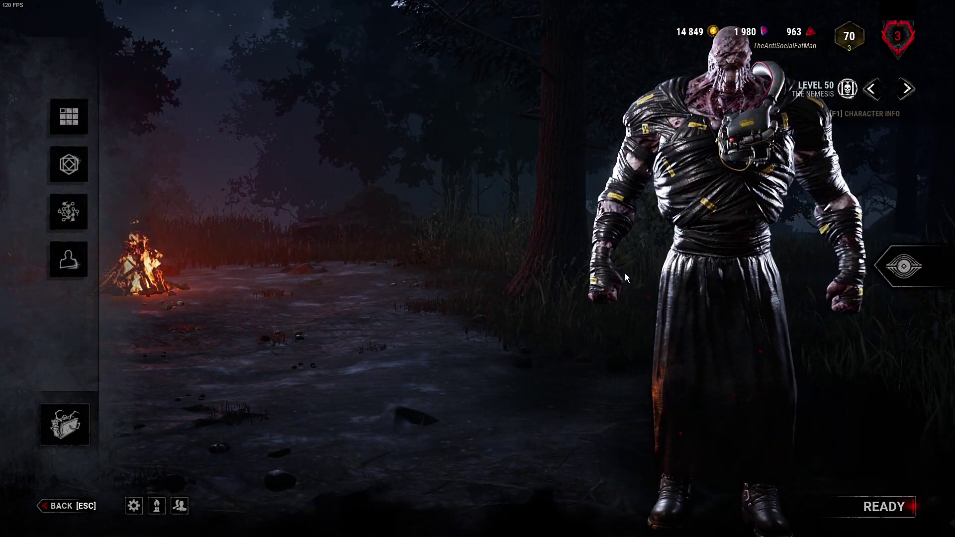
{"action": "left_click_drag", "start_coordinate": [649, 276], "coordinate": [206, 251]}
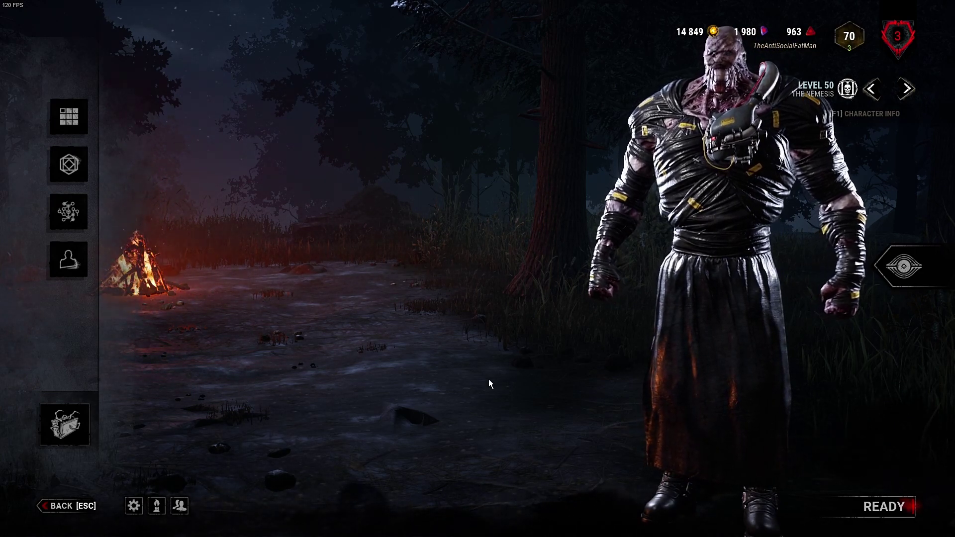
{"action": "left_click", "coordinate": [87, 502]}
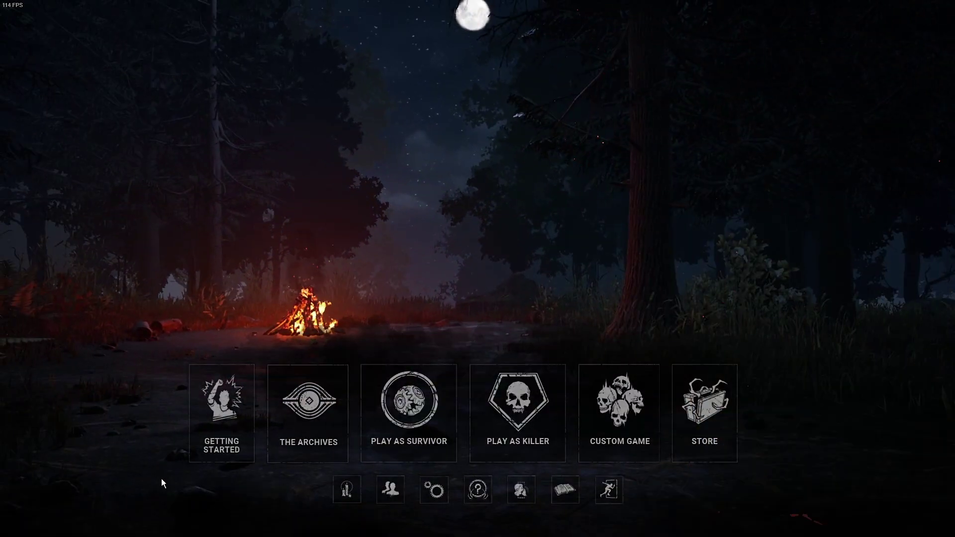
{"action": "left_click", "coordinate": [224, 449]}
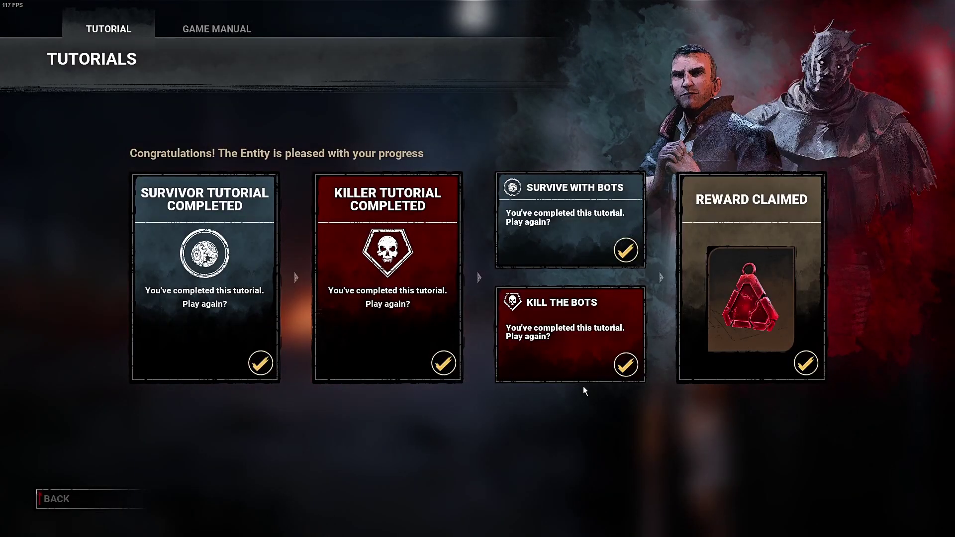